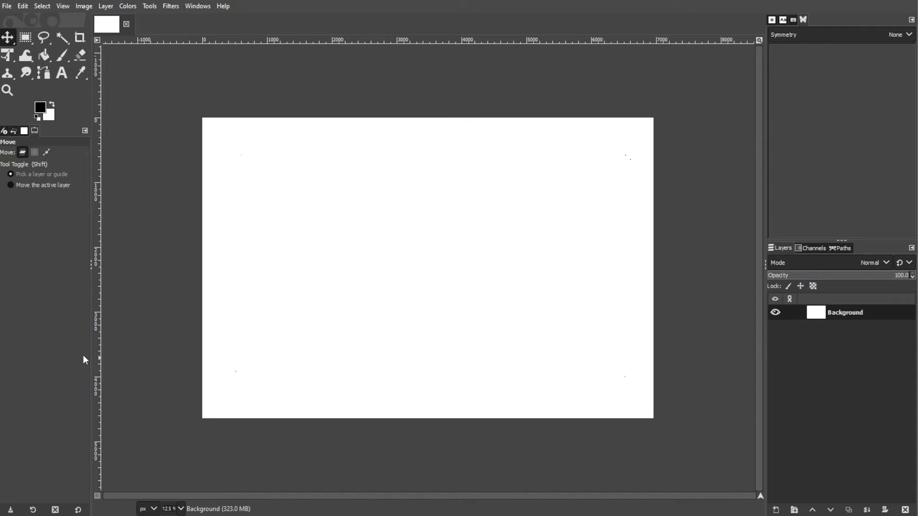
# Step: Open the Patterns dialog and detach it into an enlarged floating window
pyautogui.click(200, 7)
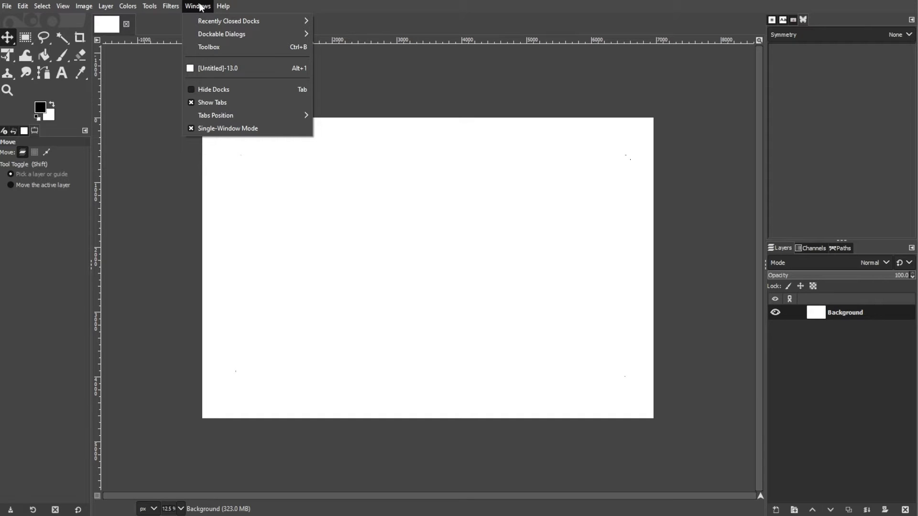
pyautogui.moveTo(206, 36)
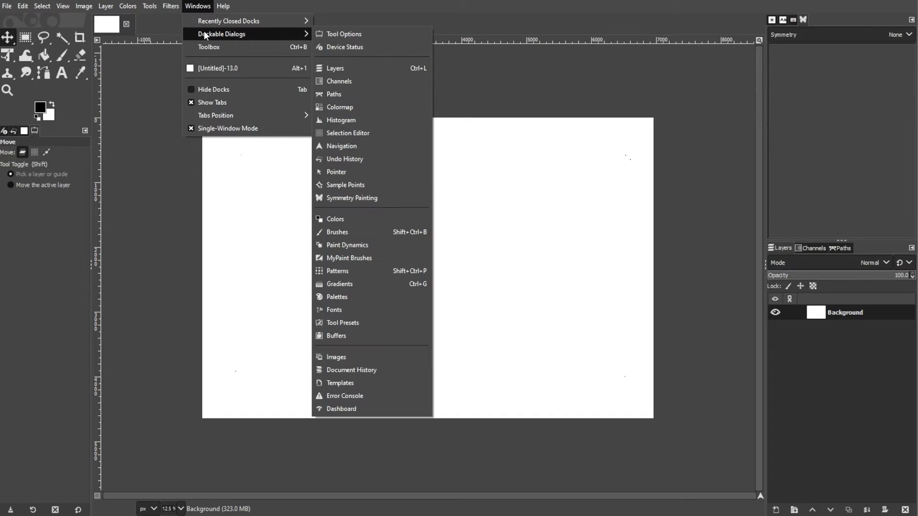
pyautogui.click(403, 271)
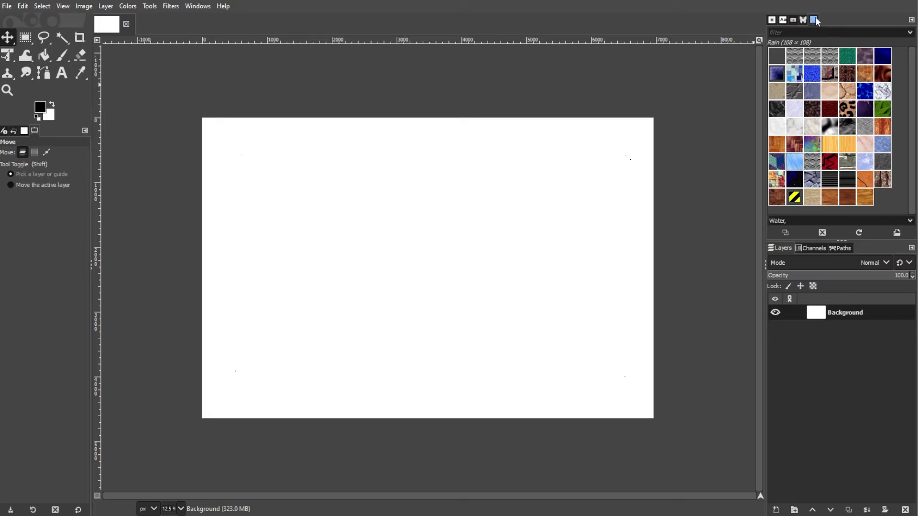
pyautogui.moveTo(814, 20); pyautogui.dragTo(330, 100)
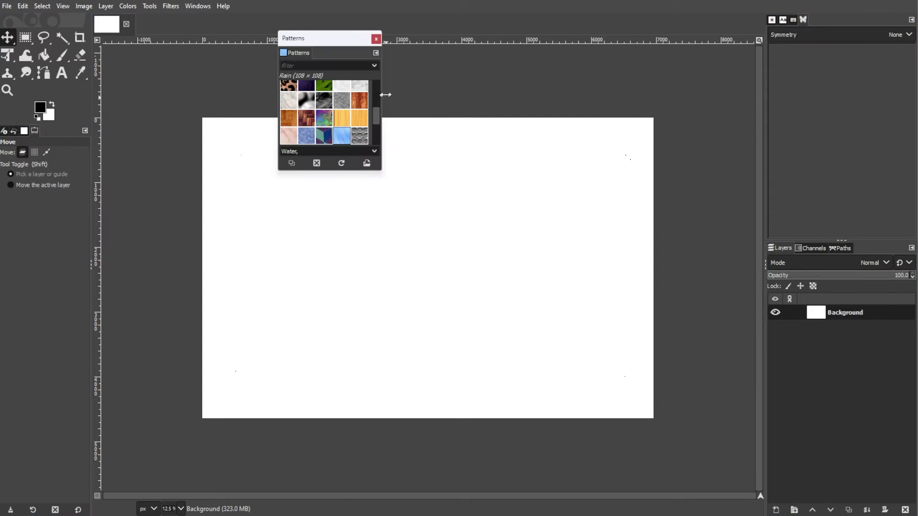
pyautogui.moveTo(385, 95); pyautogui.dragTo(598, 96)
pyautogui.moveTo(421, 169); pyautogui.dragTo(438, 307)
# Step: Browse several patterns and make Pastel Stuff the active pattern
pyautogui.click(452, 143)
pyautogui.click(466, 142)
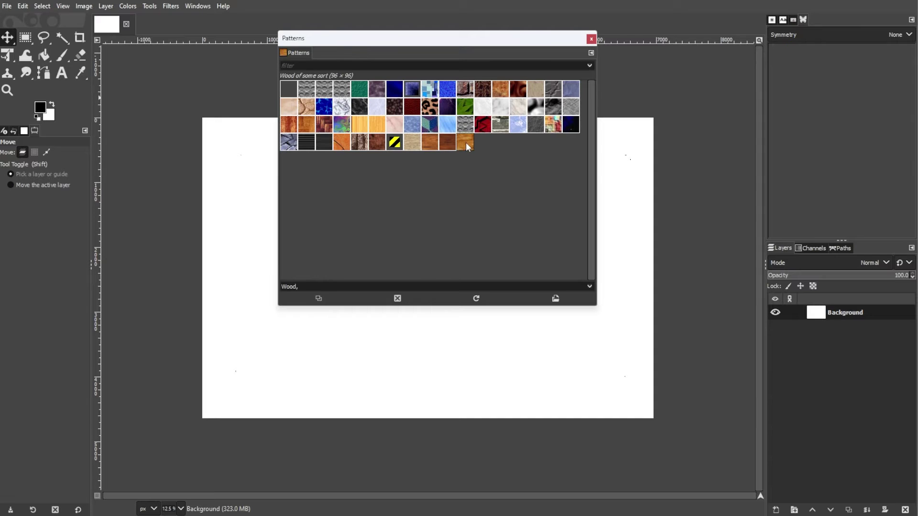
pyautogui.click(443, 144)
pyautogui.click(343, 128)
# Step: Show the pattern files in the file manager, then close the file manager
pyautogui.click(592, 53)
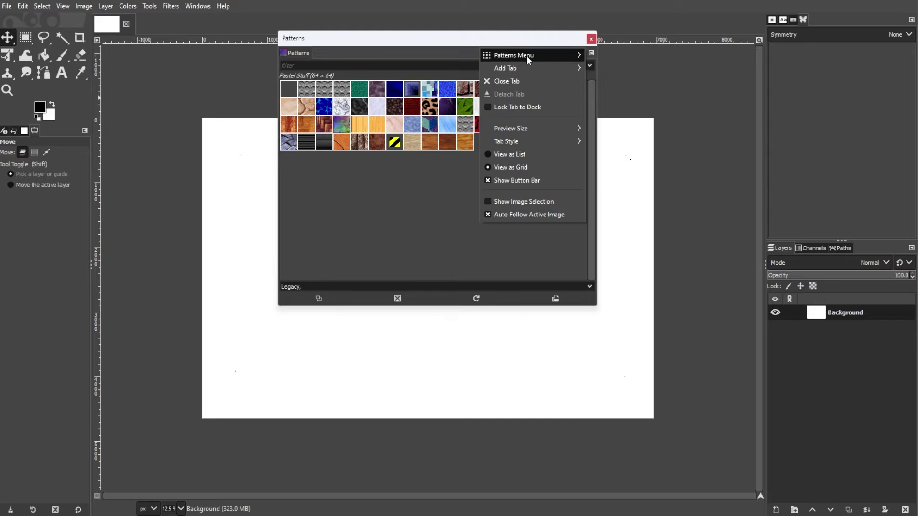
pyautogui.moveTo(578, 56)
pyautogui.click(638, 84)
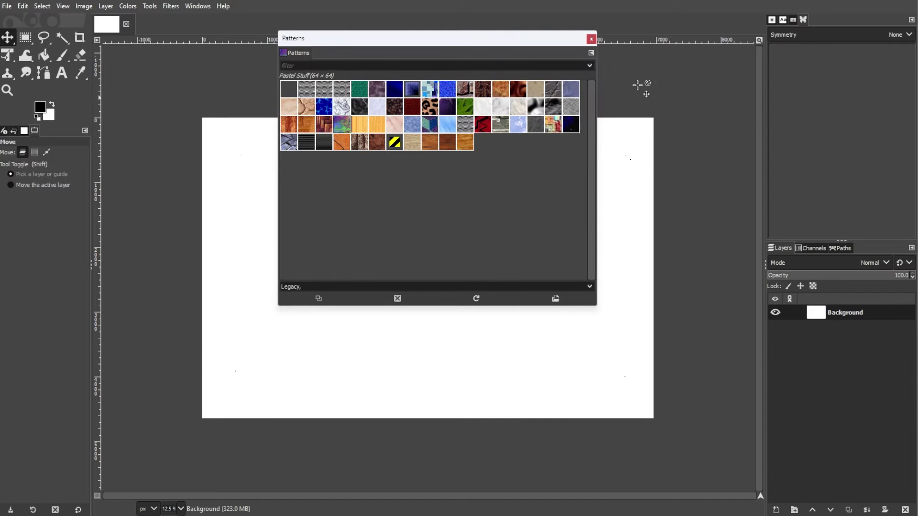
pyautogui.moveTo(212, 48); pyautogui.dragTo(223, 45)
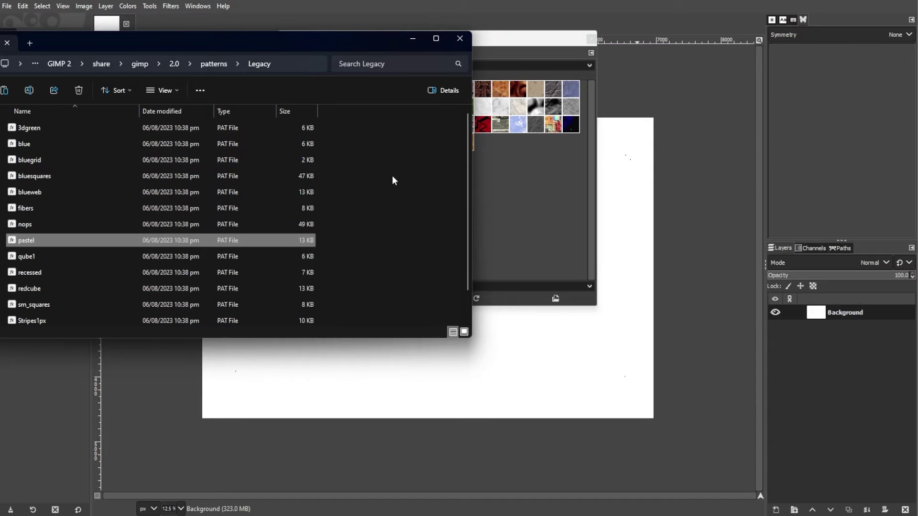
pyautogui.click(460, 39)
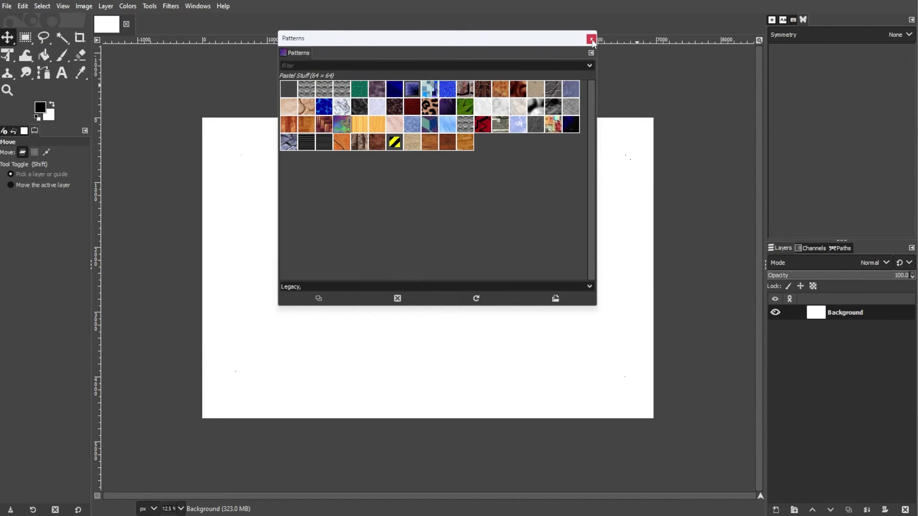
# Step: Re-dock the Patterns panel, draw a large rounded-corner rectangle selection, and select Bucket Fill
pyautogui.moveTo(303, 54); pyautogui.dragTo(812, 24)
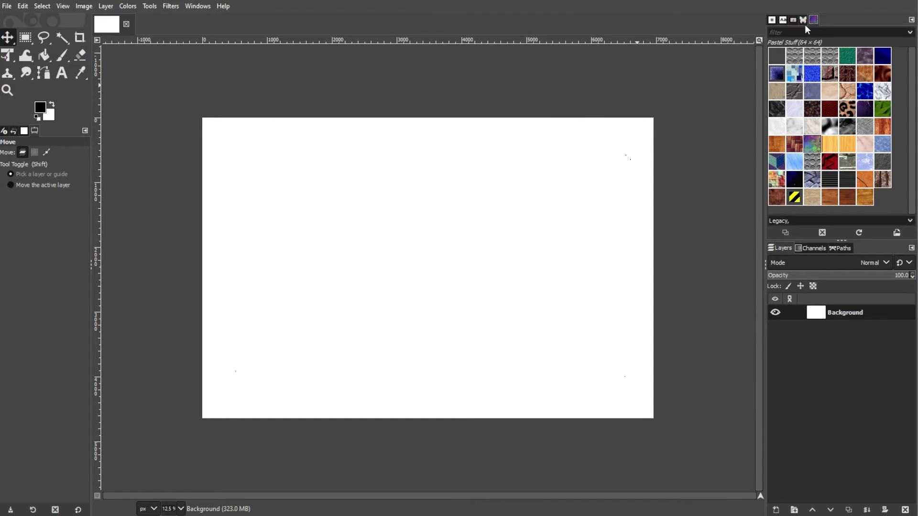
pyautogui.click(25, 37)
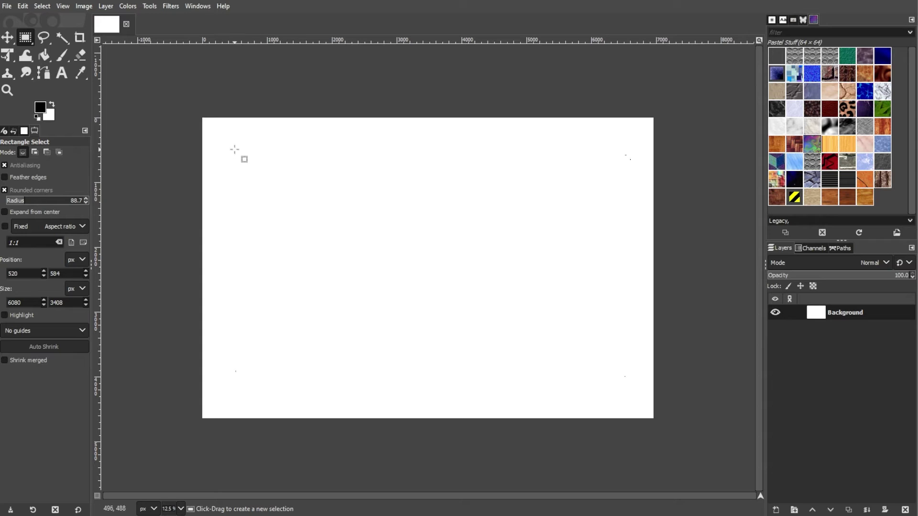
pyautogui.moveTo(234, 154); pyautogui.dragTo(629, 385)
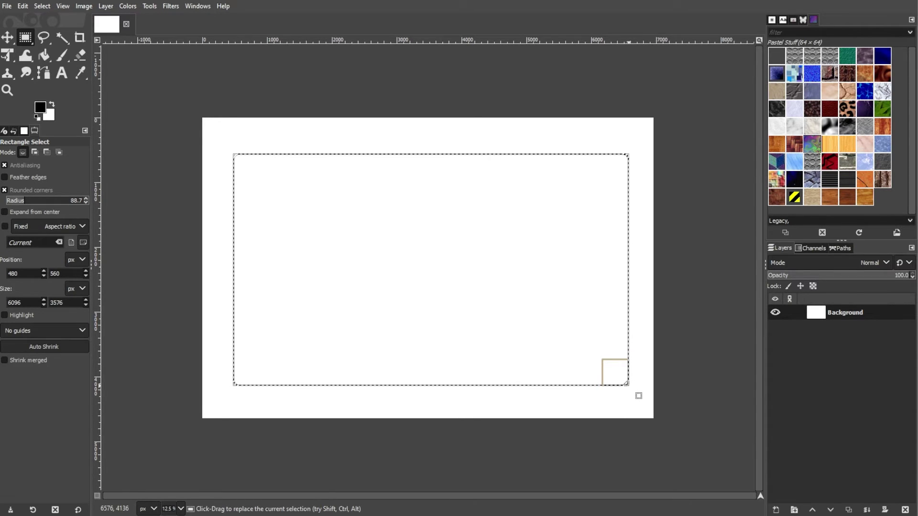
pyautogui.click(45, 56)
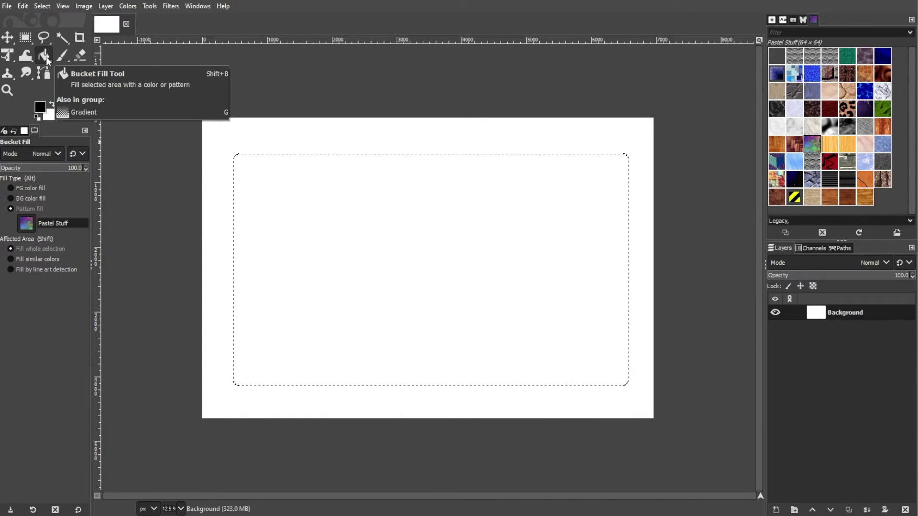
pyautogui.click(30, 229)
# Step: Choose Electric Blue as the Bucket Fill pattern
pyautogui.moveTo(105, 299); pyautogui.dragTo(106, 271)
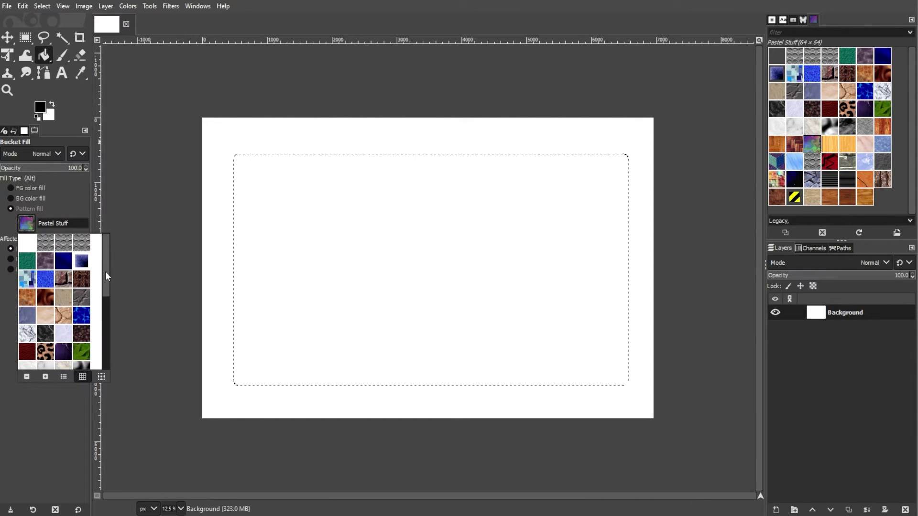
pyautogui.click(85, 320)
pyautogui.click(22, 227)
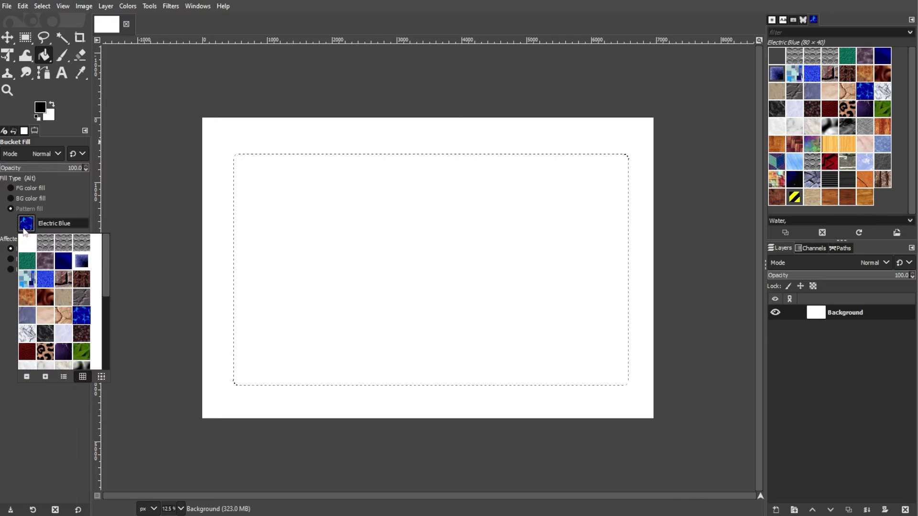
pyautogui.moveTo(106, 263); pyautogui.dragTo(108, 326)
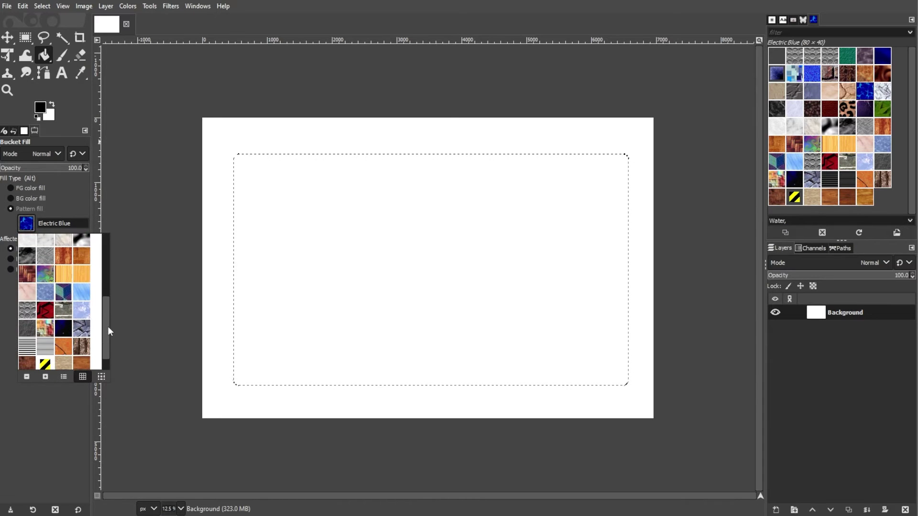
pyautogui.click(73, 437)
# Step: Check the fill blend mode list and leave it set to Normal
pyautogui.click(48, 154)
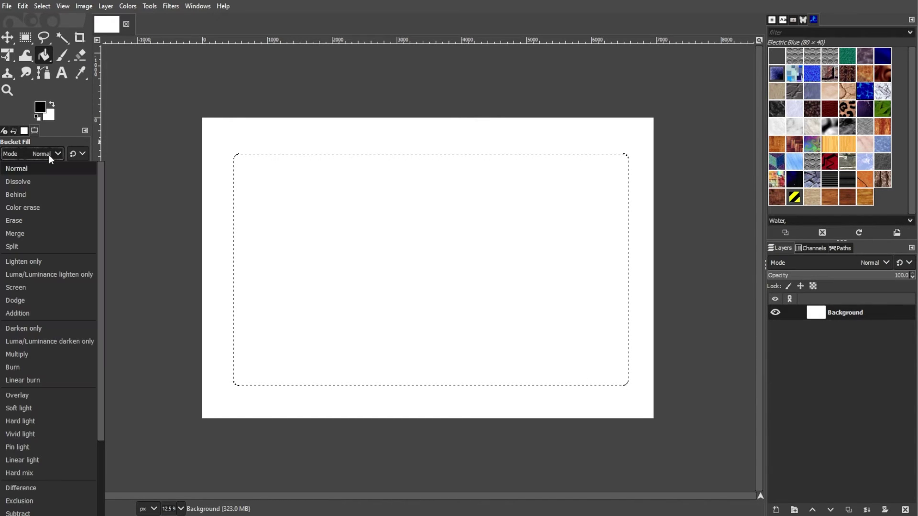
pyautogui.scroll(-3, 57, 273)
pyautogui.scroll(3, 58, 281)
pyautogui.click(53, 154)
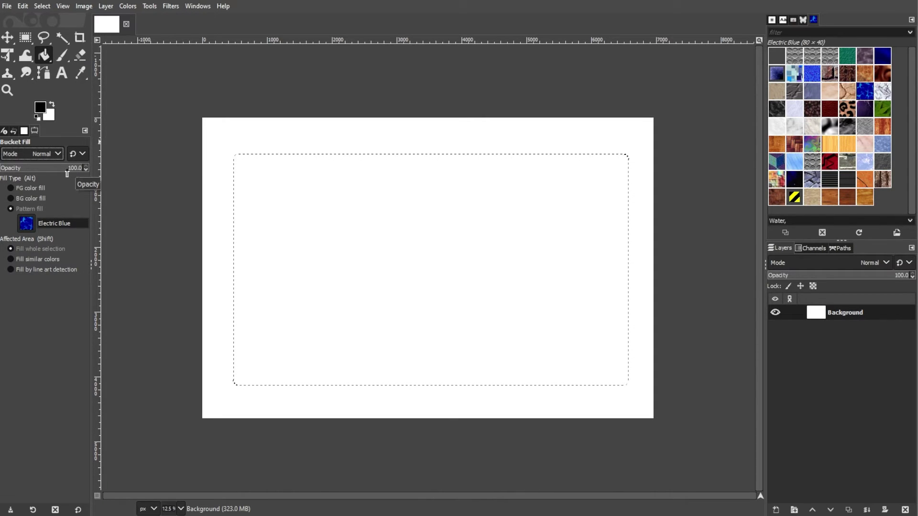
# Step: Fill the rounded selection with Electric Blue and create a new Red Hair Color layer
pyautogui.click(328, 225)
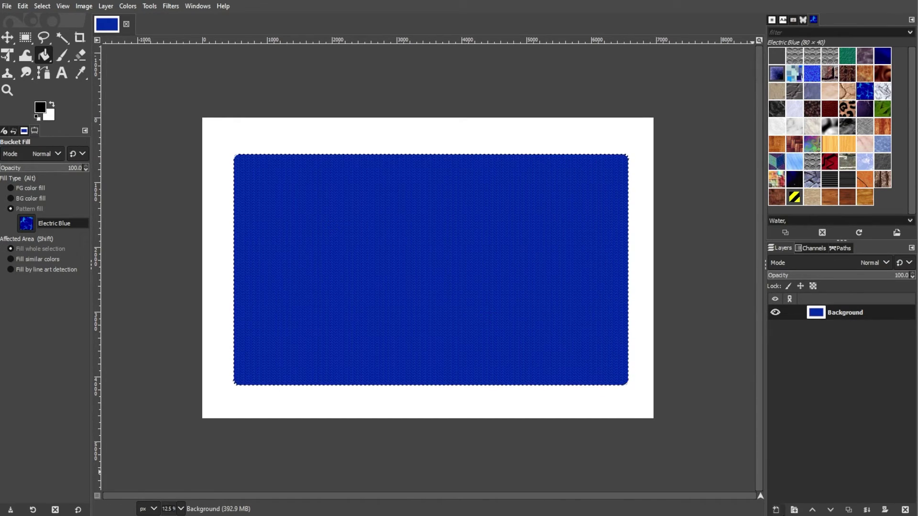
pyautogui.click(776, 509)
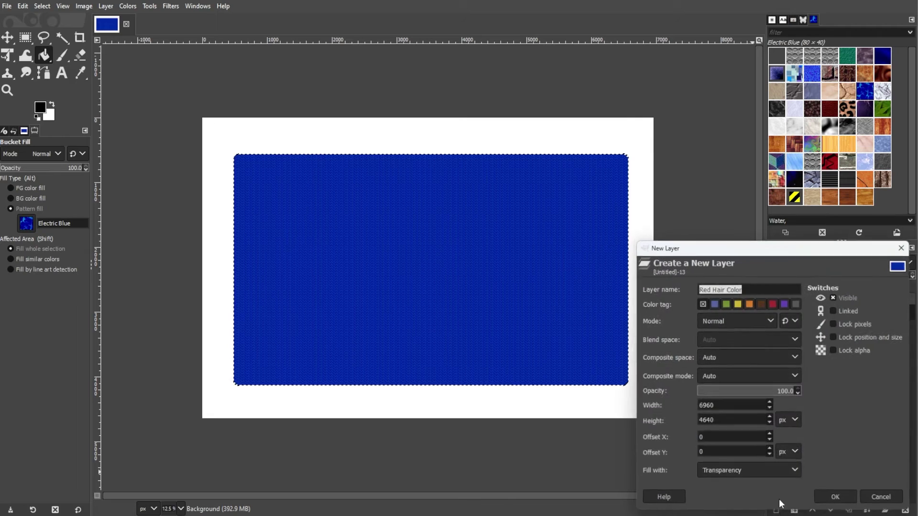
pyautogui.click(836, 498)
# Step: Clear the selection and fill the whole Red Hair Color layer with Electric Blue
pyautogui.click(855, 312)
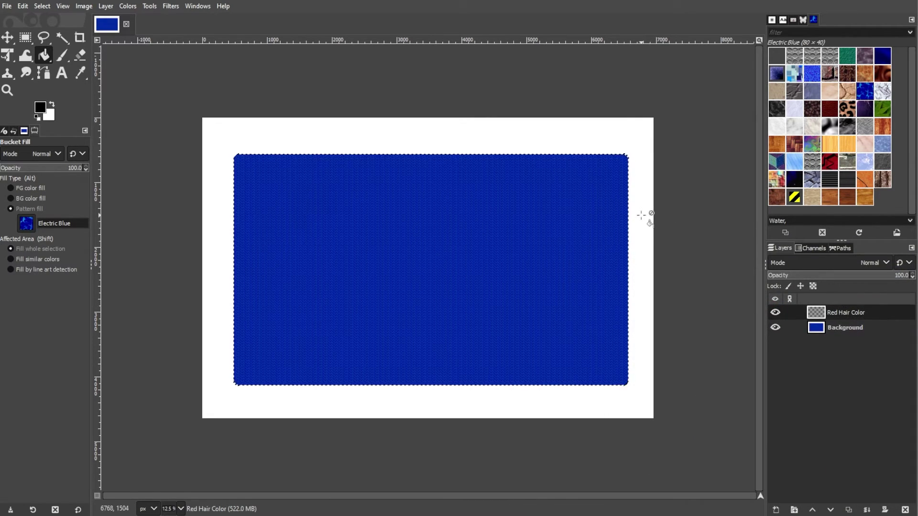
pyautogui.hotkey('shift', 'ctrl', 'a')
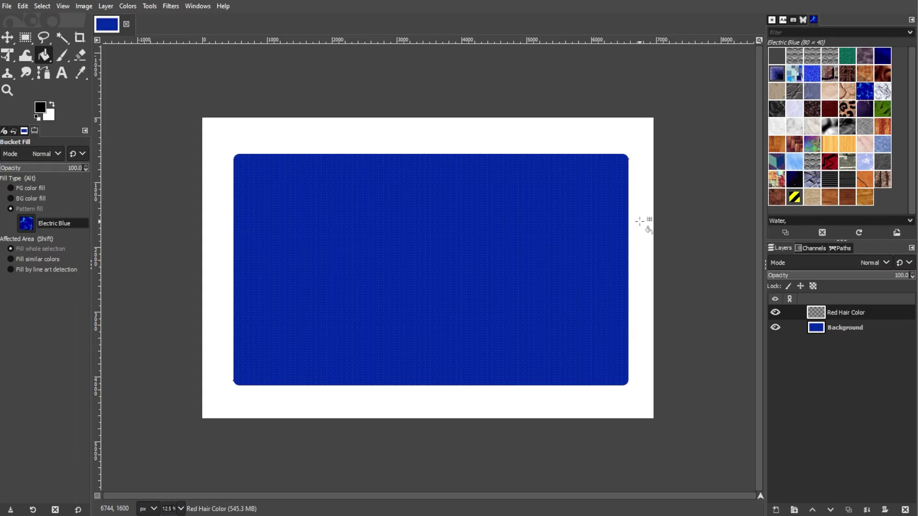
pyautogui.click(640, 221)
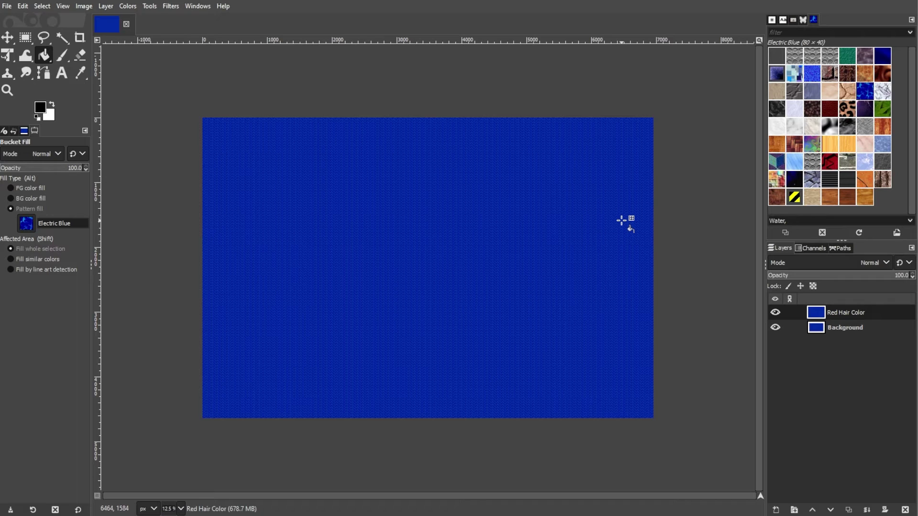
# Step: Apply the Map > Tile filter to create a tiled copy as a new image
pyautogui.click(171, 5)
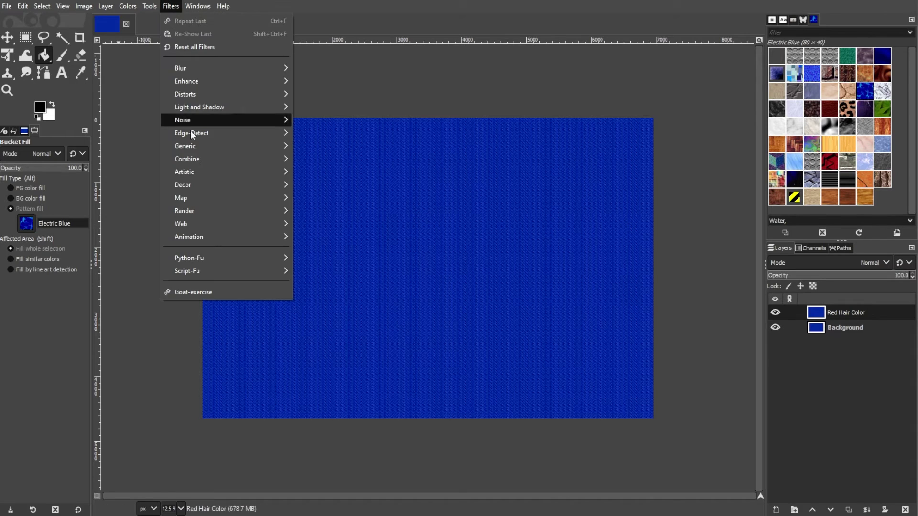
pyautogui.moveTo(200, 194)
pyautogui.click(315, 341)
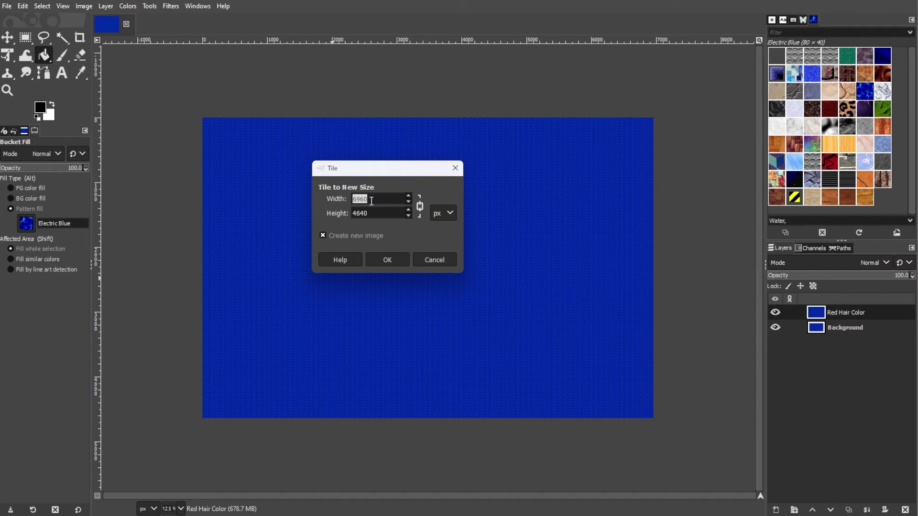
pyautogui.click(379, 258)
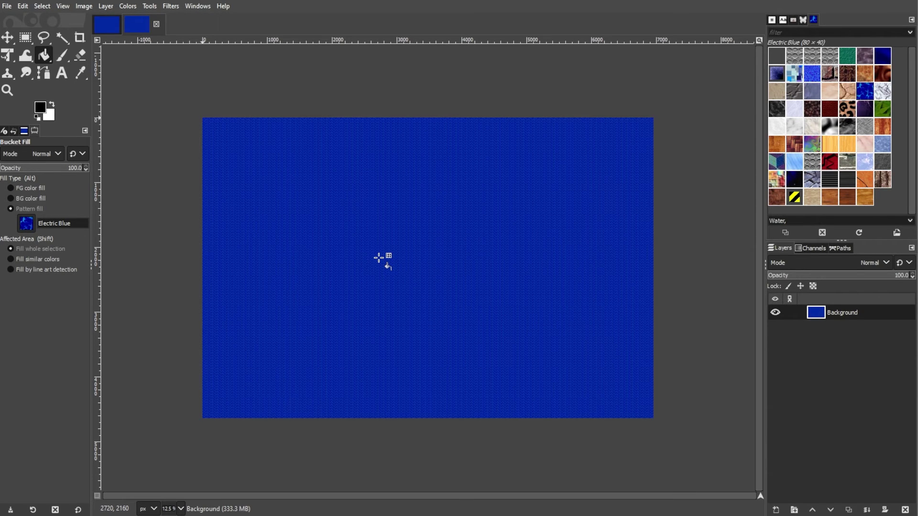
# Step: Open Edit > Paste as > New Pattern, then close it without saving
pyautogui.click(22, 6)
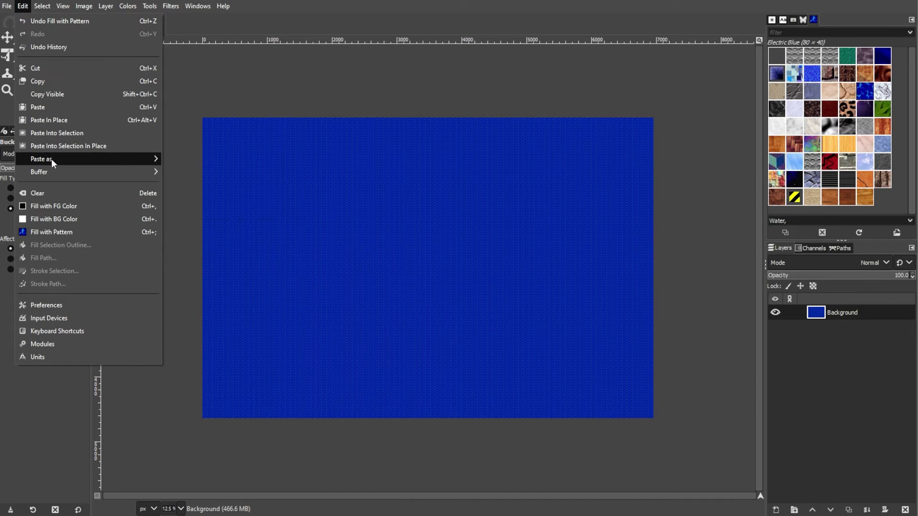
pyautogui.moveTo(50, 159)
pyautogui.click(192, 211)
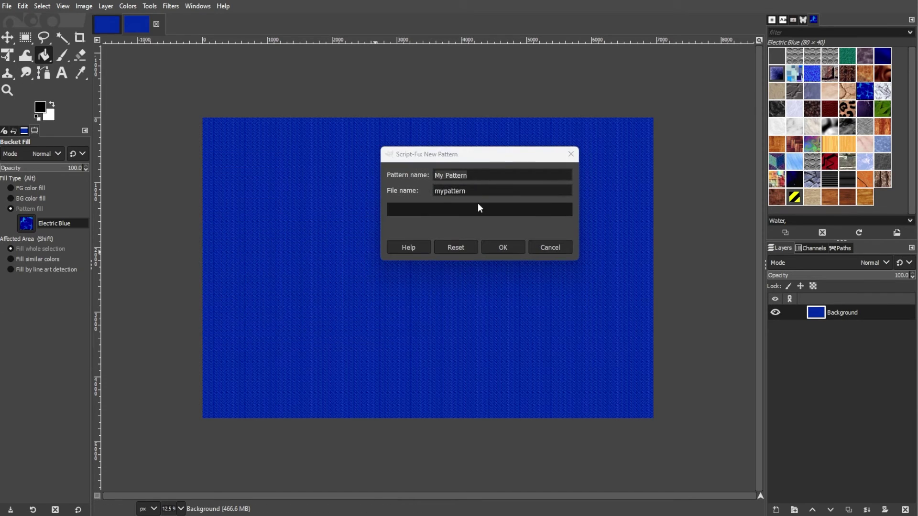
pyautogui.click(571, 154)
# Step: Back in the original image, add a layer mask to the Red Hair Color layer
pyautogui.click(107, 24)
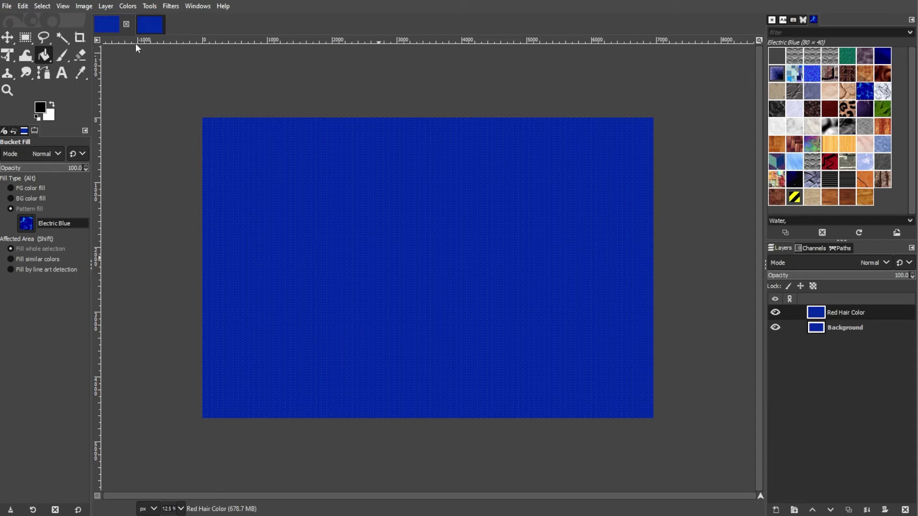
pyautogui.rightClick(843, 314)
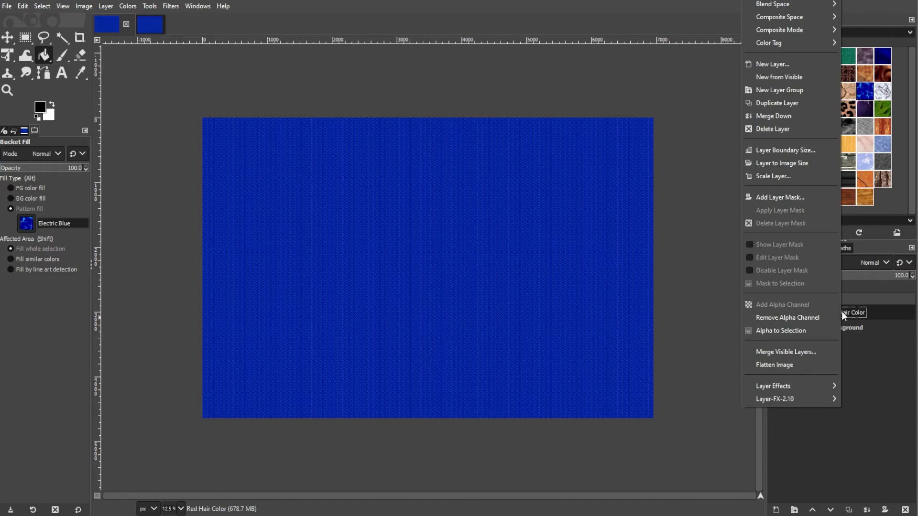
pyautogui.click(791, 197)
pyautogui.click(793, 285)
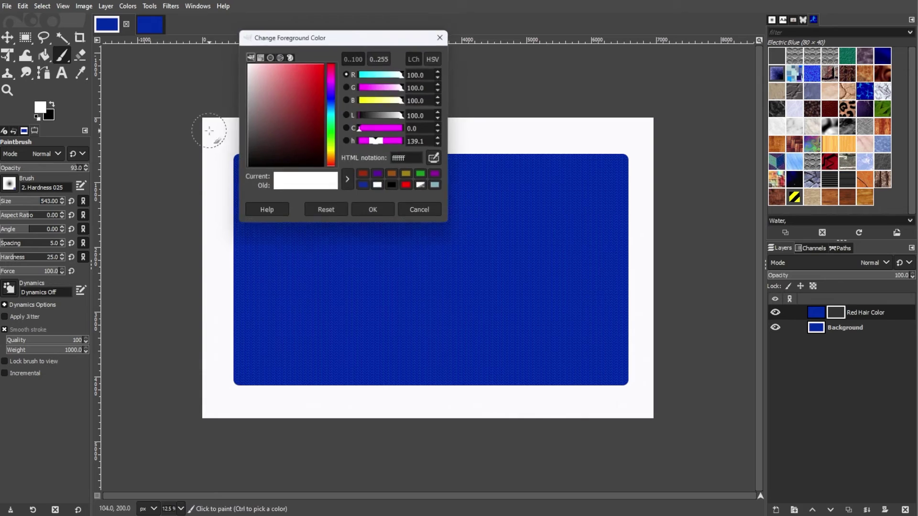
pyautogui.press('Return')
# Step: Paint soft blue streaks on the mask along the canvas edges
pyautogui.moveTo(251, 131)
pyautogui.mouseDown()
pyautogui.moveTo(294, 125)
pyautogui.moveTo(647, 126)
pyautogui.moveTo(660, 203)
pyautogui.moveTo(654, 411)
pyautogui.moveTo(175, 421)
pyautogui.mouseUp()
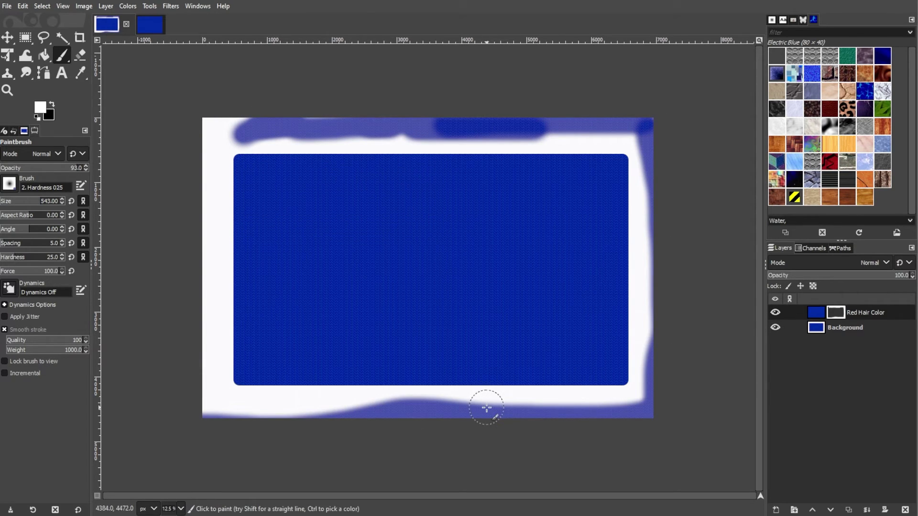
pyautogui.click(862, 311)
pyautogui.click(857, 328)
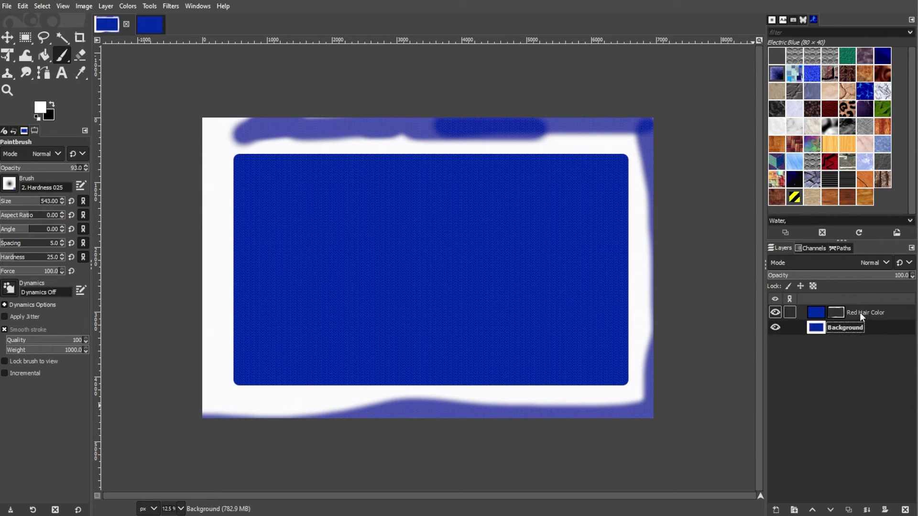
pyautogui.click(860, 312)
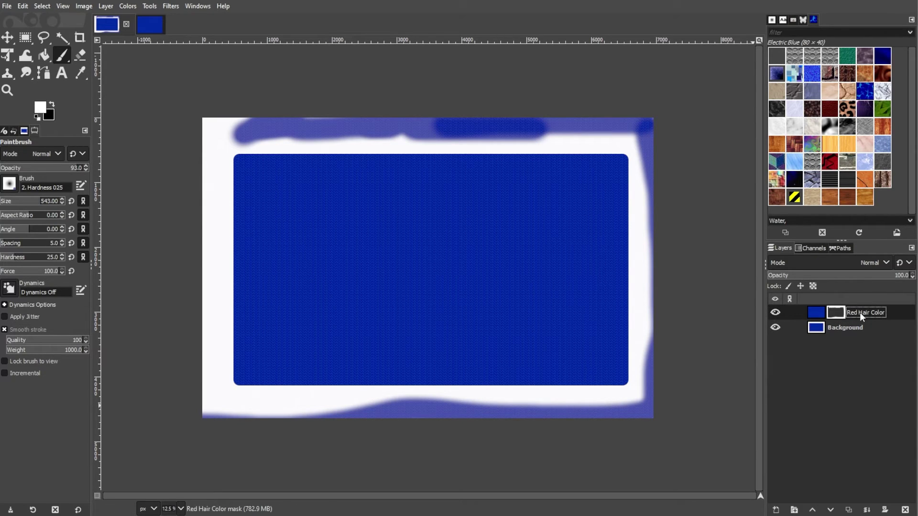
# Step: Try the Color erase, Dissolve, Multiply and Merge blend modes on the Red Hair Color layer
pyautogui.click(851, 263)
pyautogui.click(818, 305)
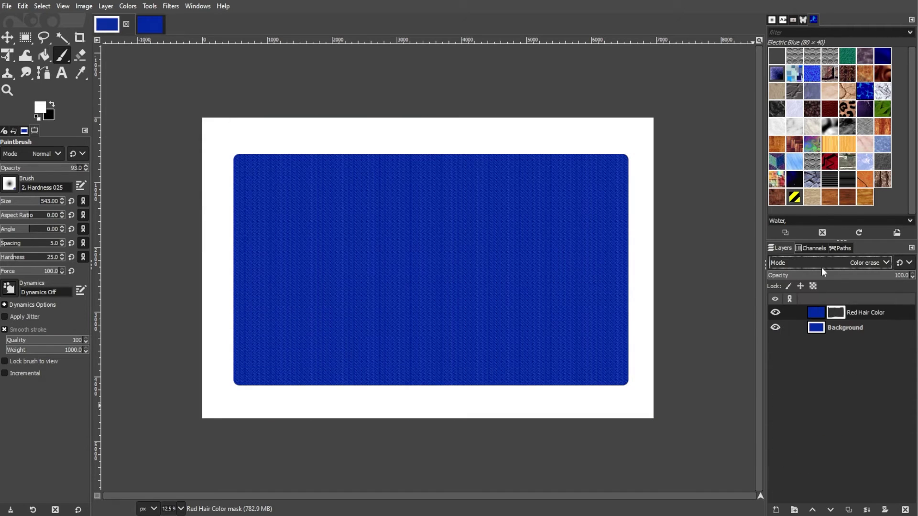
pyautogui.click(824, 262)
pyautogui.click(806, 287)
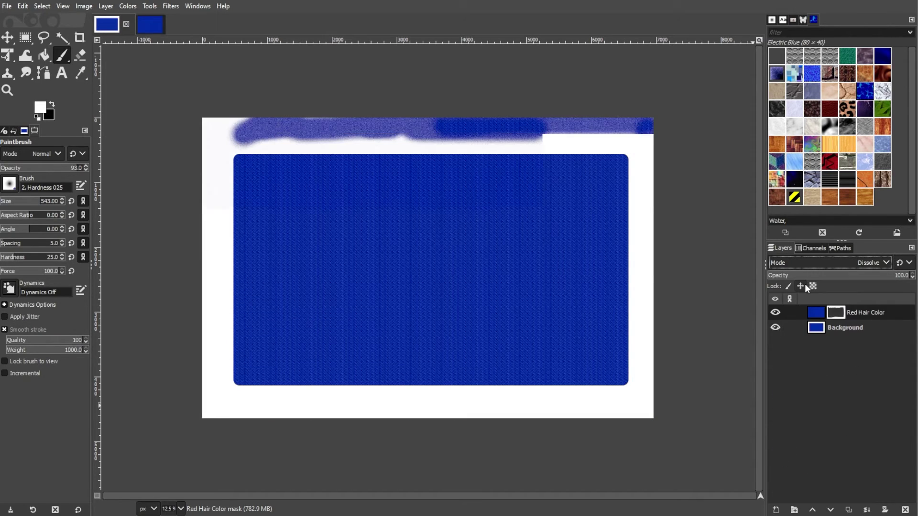
pyautogui.click(811, 262)
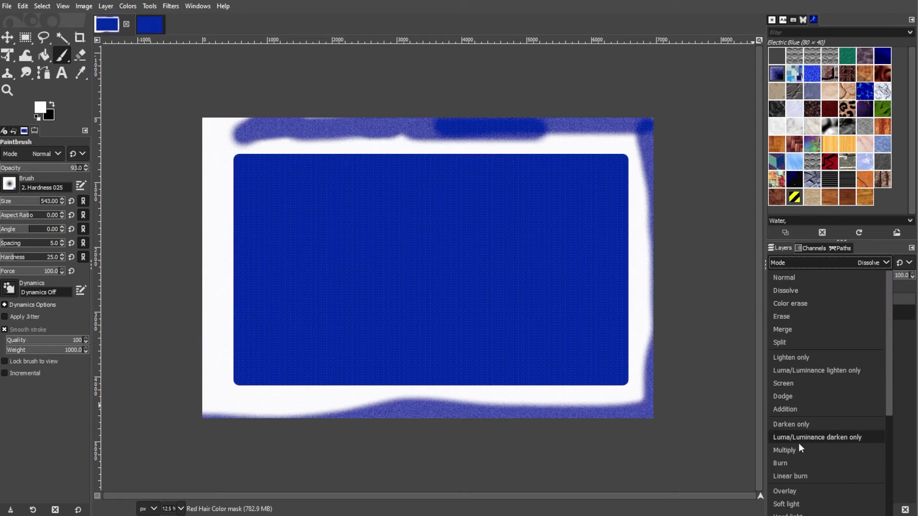
pyautogui.click(786, 450)
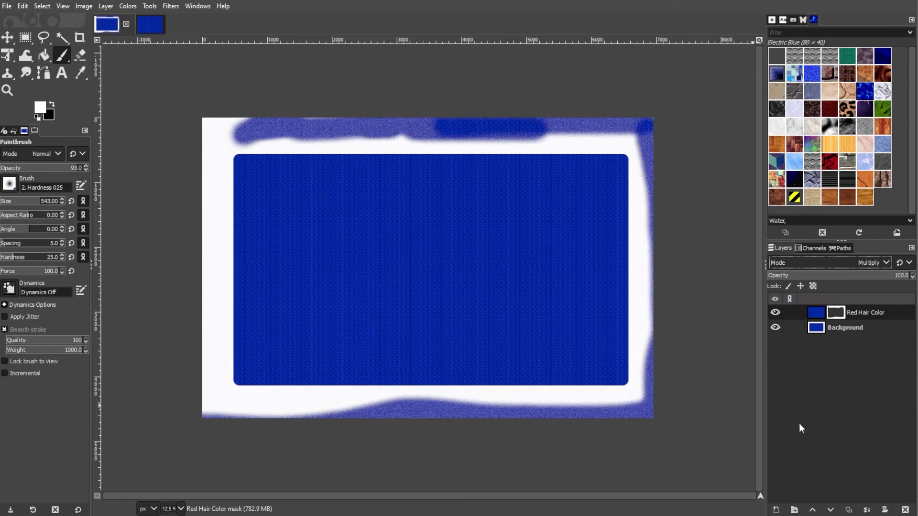
pyautogui.click(807, 261)
pyautogui.click(796, 331)
# Step: Delete the Red Hair Color layer and switch to the tiled blue image
pyautogui.click(906, 510)
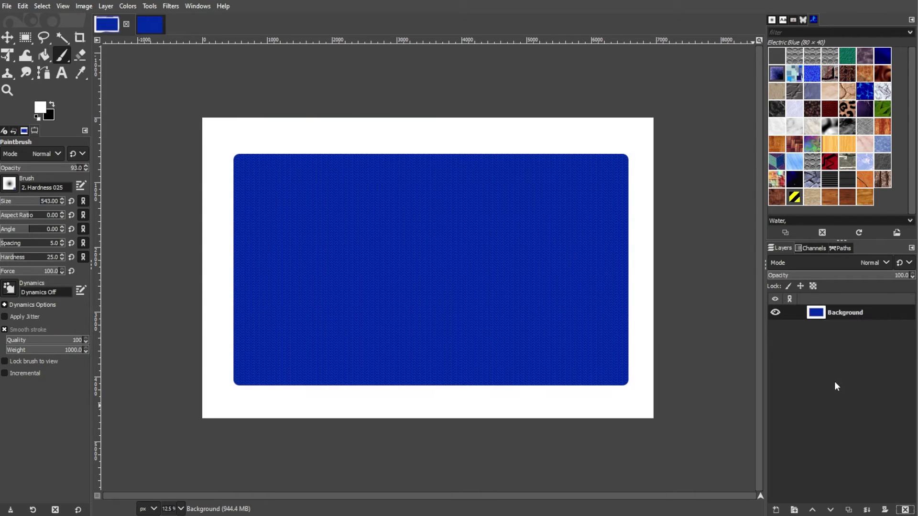
pyautogui.click(8, 37)
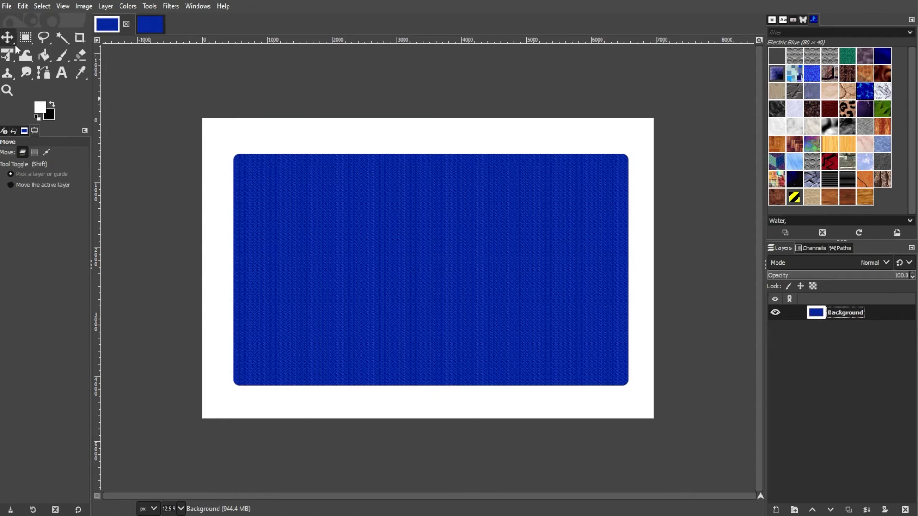
pyautogui.click(834, 357)
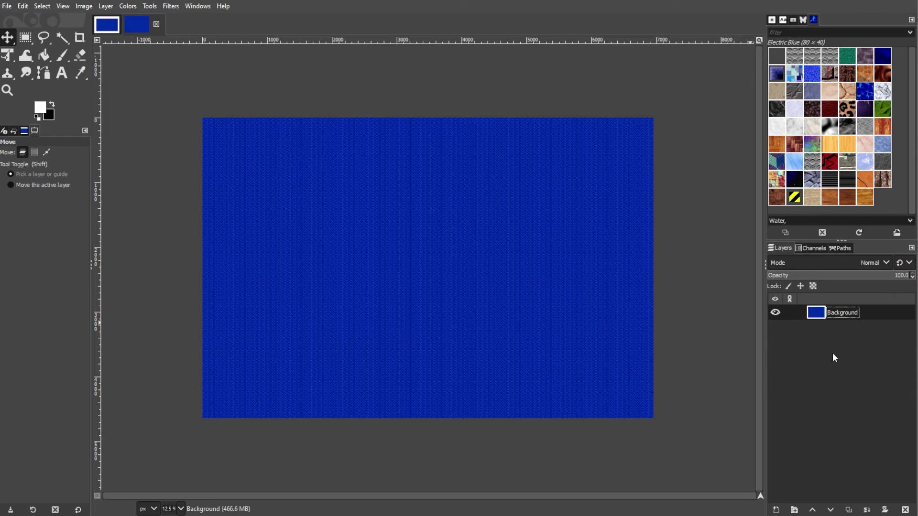